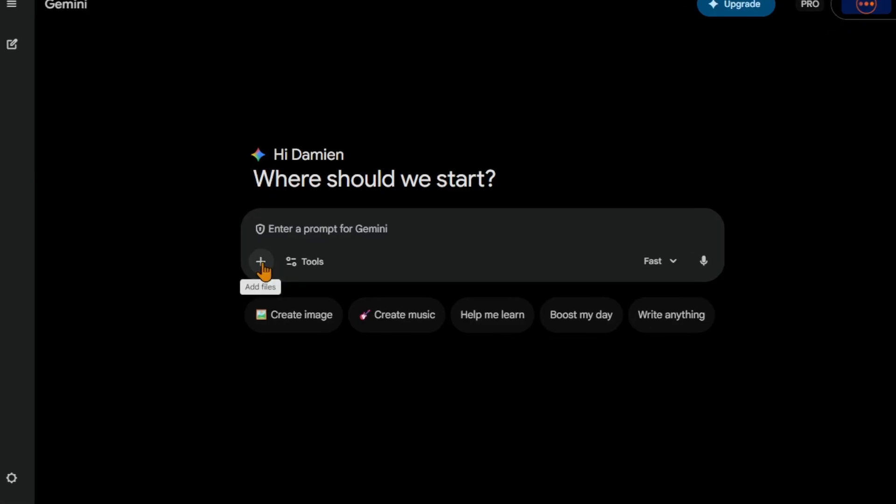
Step: Attach the Test_Notebook1 and Recipes notebooks from NotebookLM to the Gemini prompt
click(260, 270)
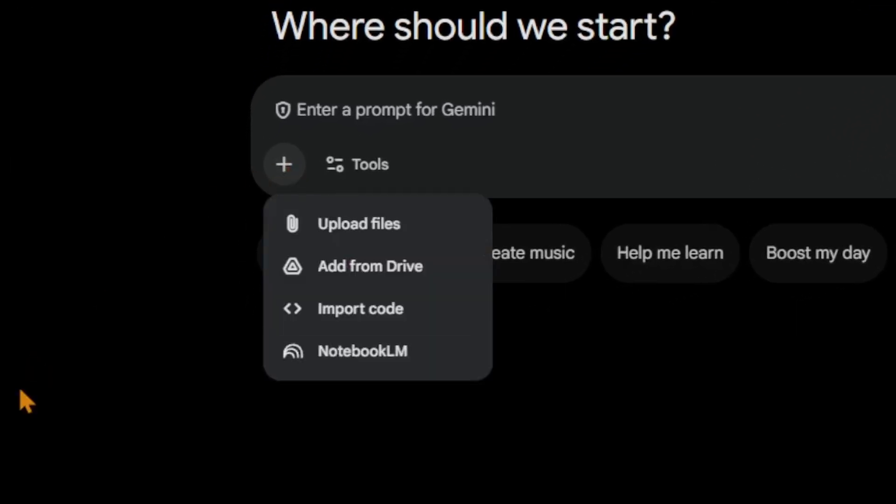
click(329, 359)
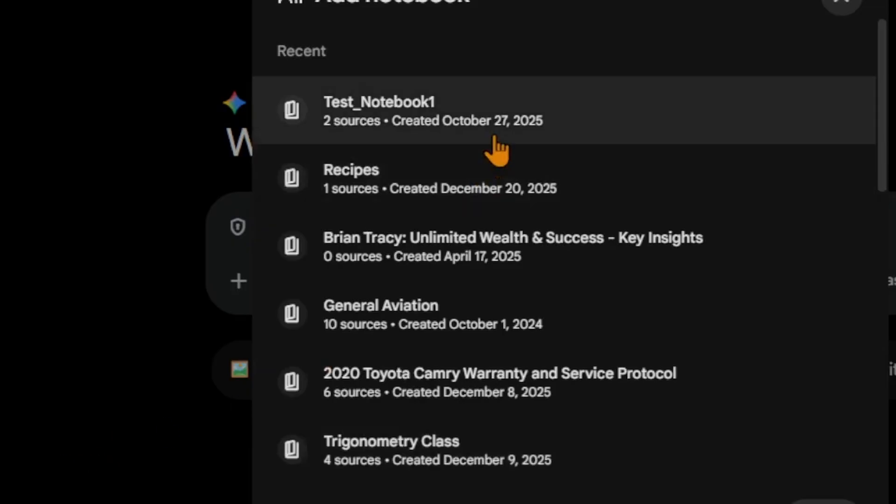
click(684, 137)
click(672, 202)
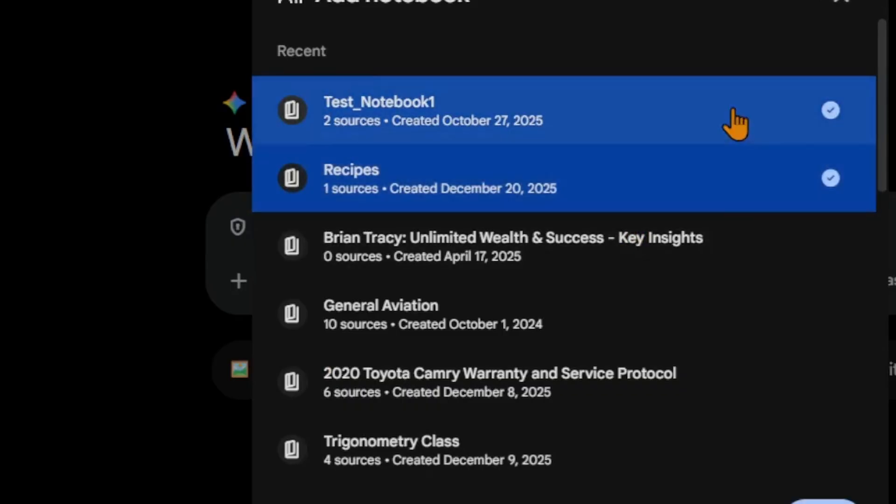
click(823, 503)
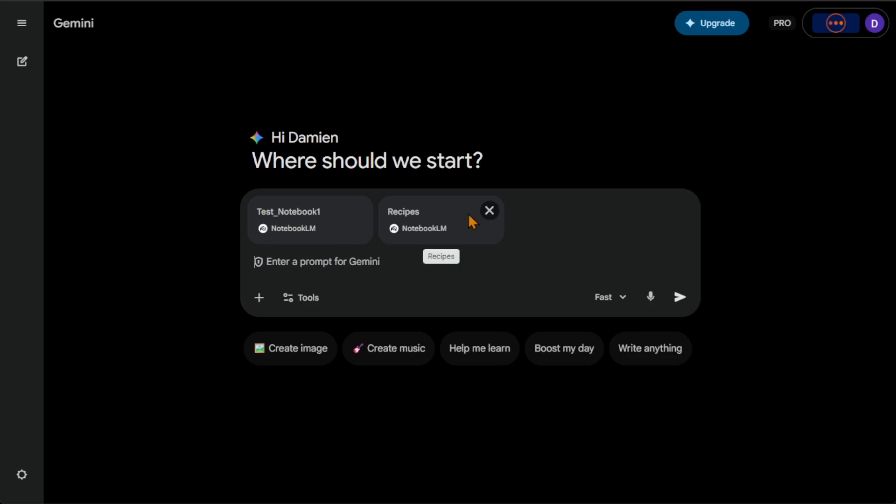
Step: Remove the Recipes and Test_Notebook1 attachments from the prompt
click(487, 209)
click(357, 211)
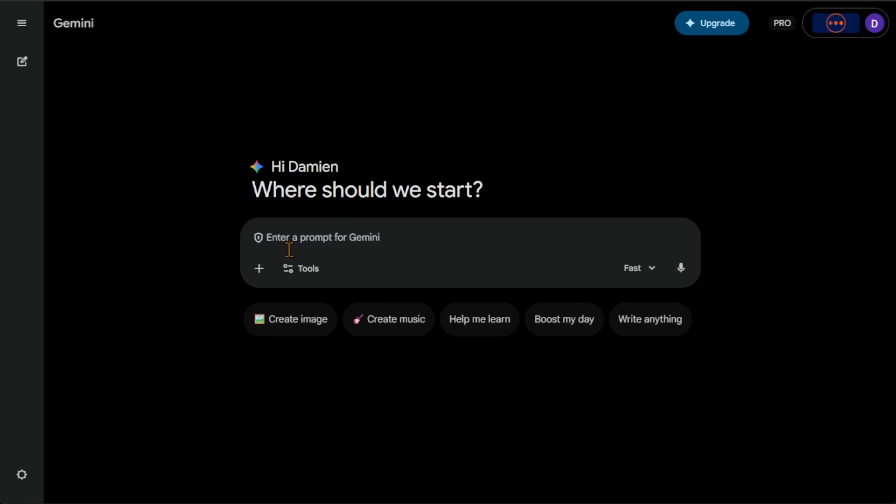
click(259, 268)
click(294, 377)
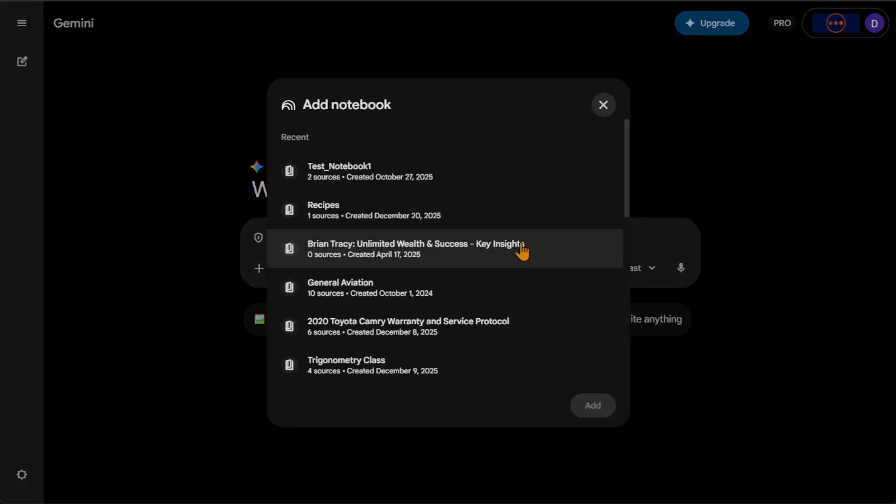
click(500, 187)
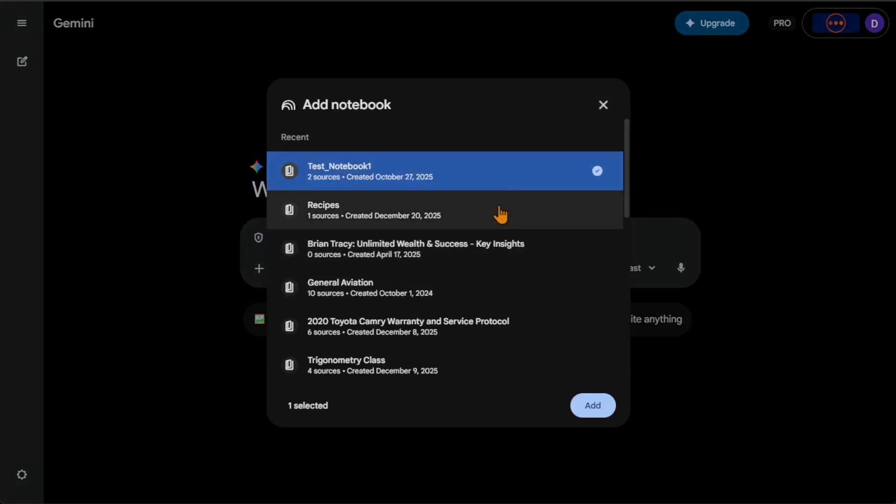
click(500, 211)
click(498, 296)
click(493, 326)
click(513, 364)
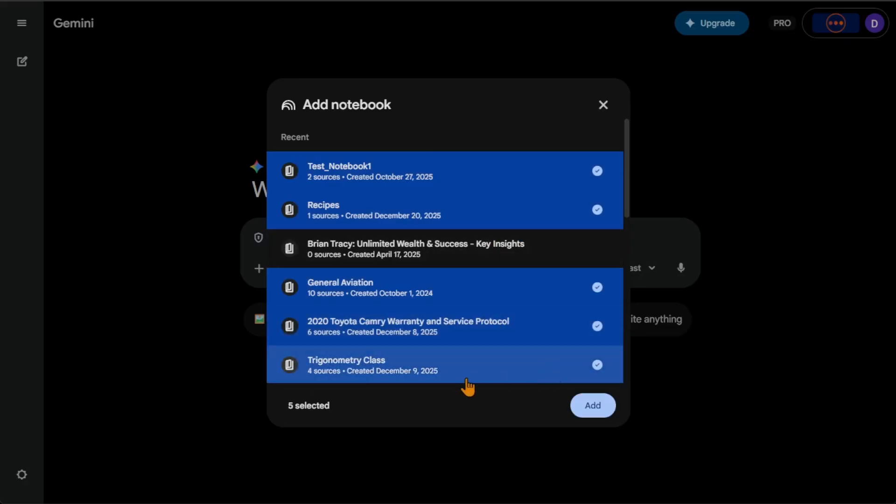
click(602, 105)
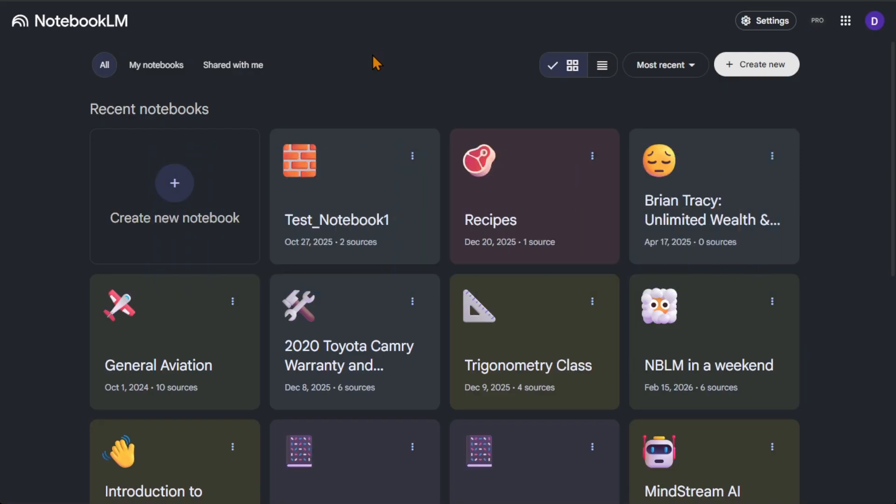
Step: Switch to NotebookLM, open Test_Notebook1 and exclude the "Tetris? - Sheet1" source, leaving only The State of AI in Nonprofits 2025.pdf selected
click(357, 186)
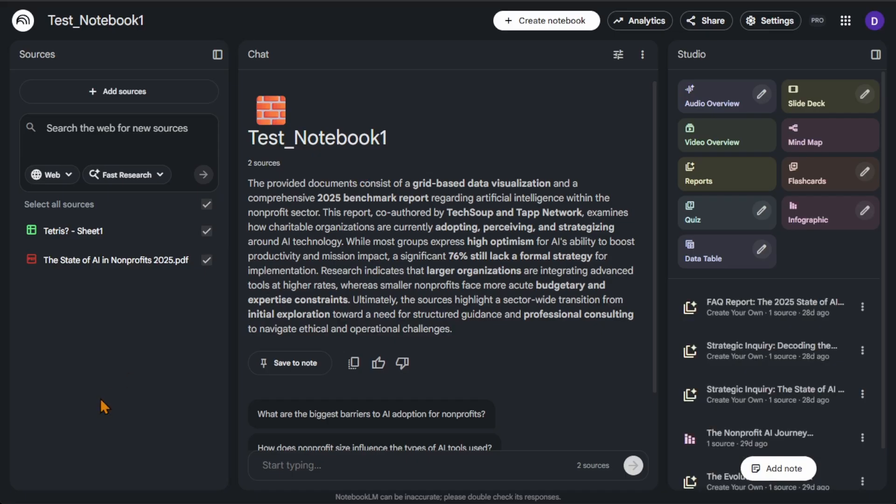
click(206, 231)
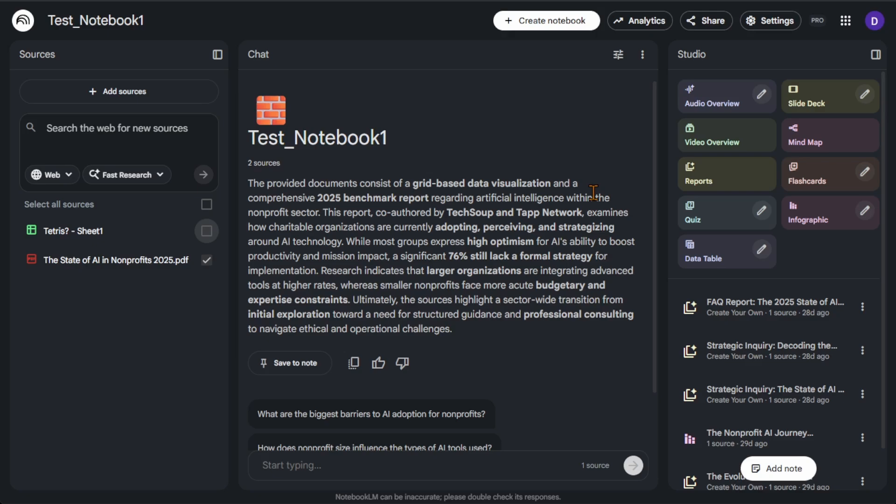
Step: Generate a Briefing Doc report from the selected source, keeping English (default) and the prefilled report description
click(742, 180)
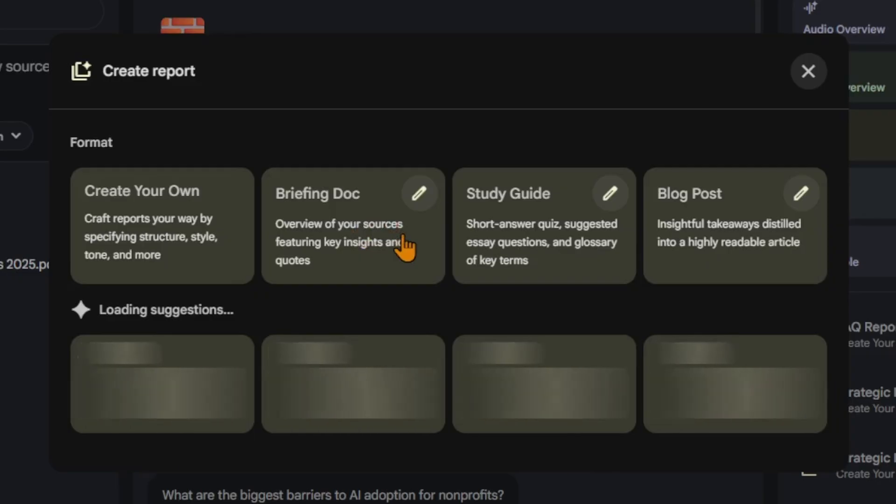
click(420, 195)
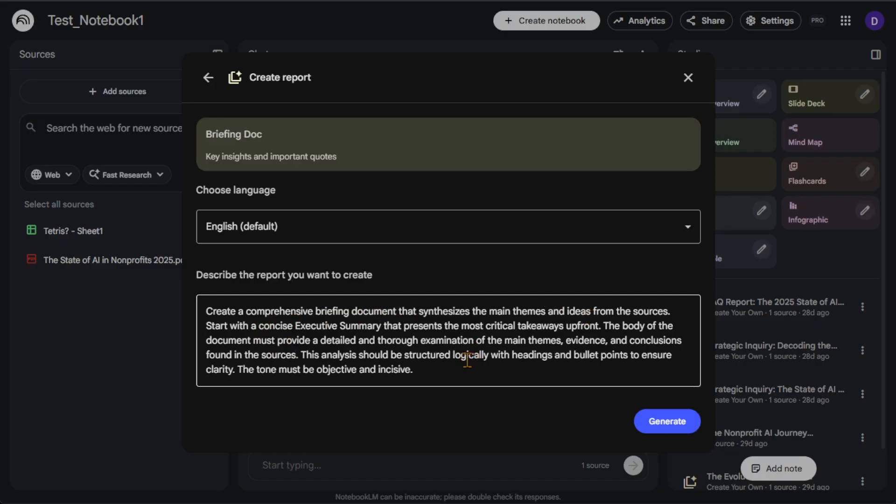
click(666, 422)
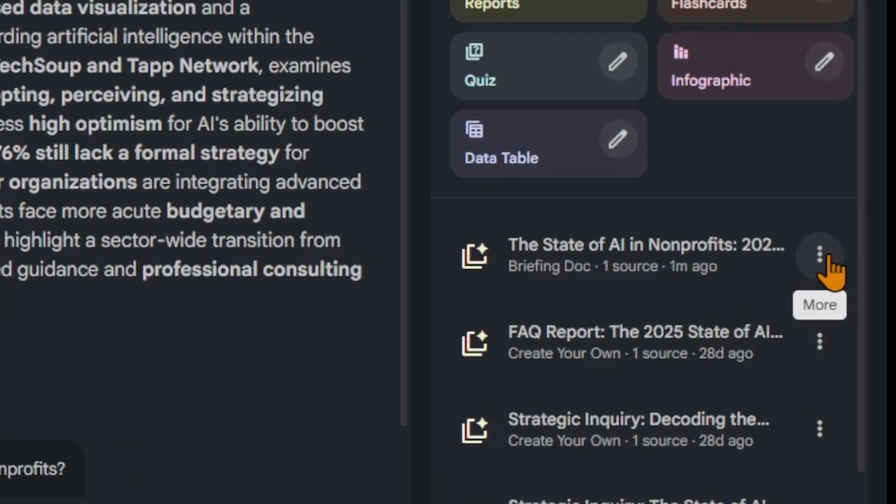
Step: Export the new Briefing Doc report on The State of AI in Nonprofits to Google Docs
click(820, 255)
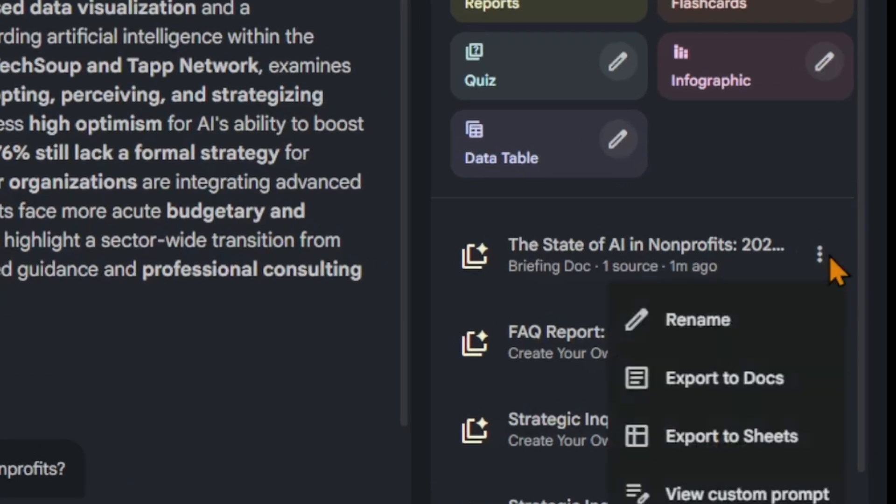
click(774, 392)
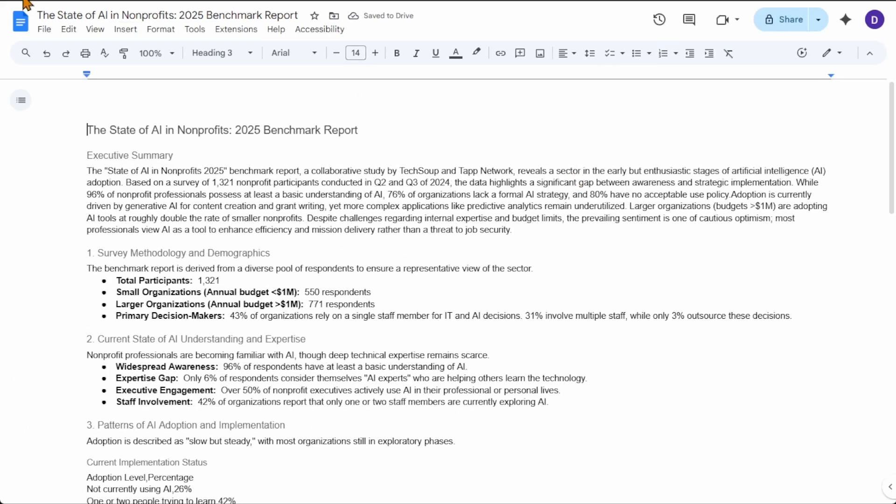
Step: Compare the exported Google Doc with the original briefing report in Test_Notebook1, reading through the sections of both
scroll(688, 210, down, 15)
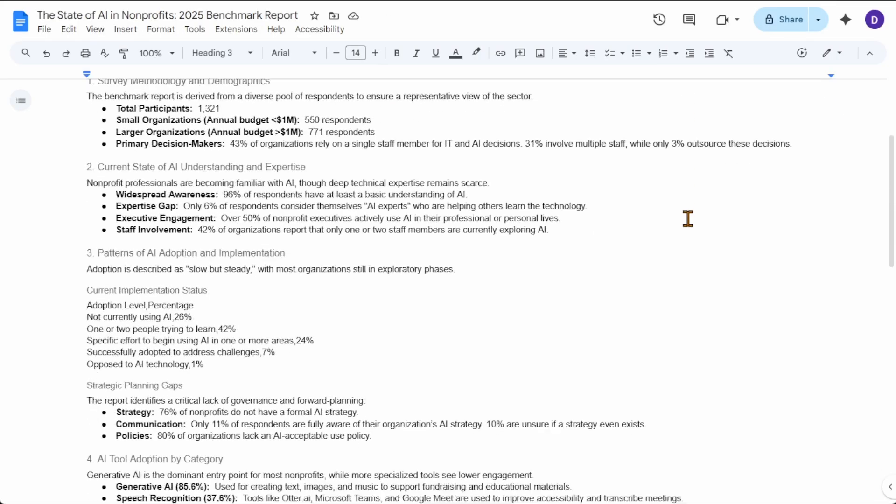
scroll(688, 220, down, 4)
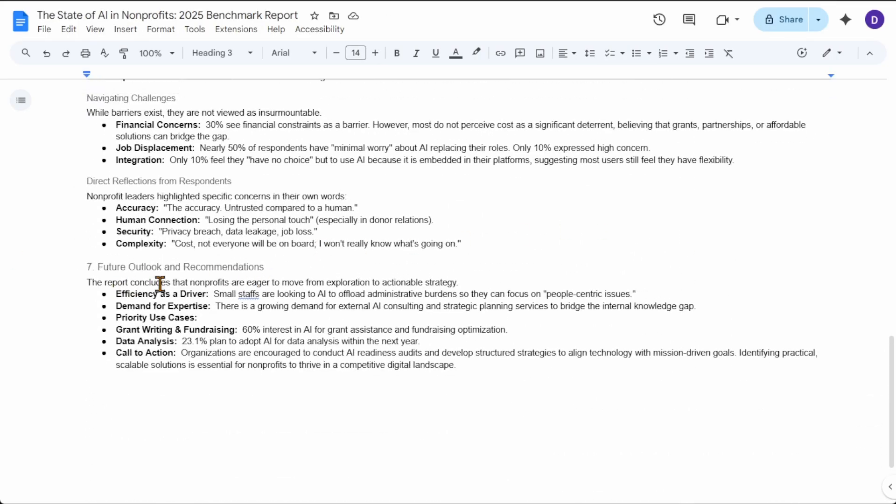
scroll(185, 284, up, 15)
scroll(182, 270, up, 3)
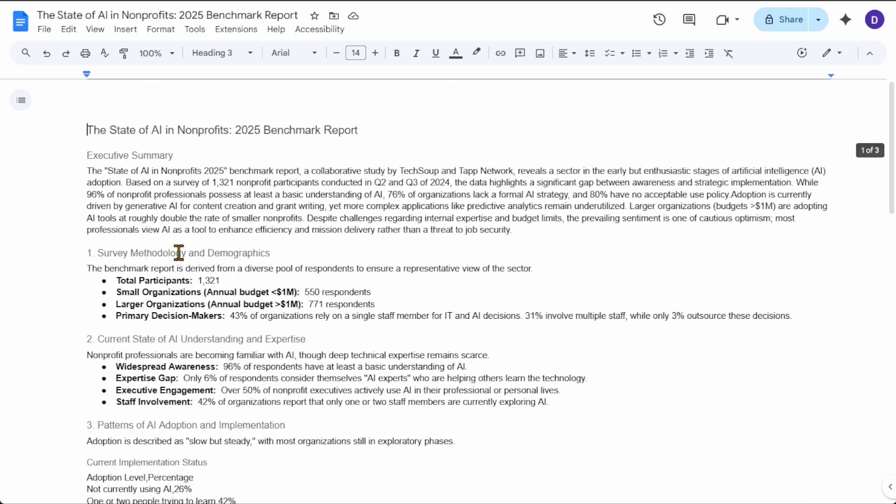
scroll(121, 247, down, 5)
scroll(125, 267, down, 4)
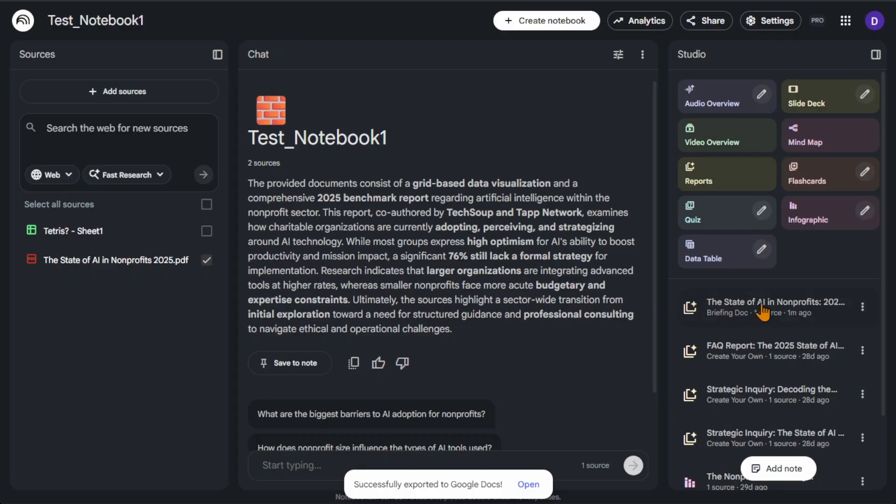
click(763, 311)
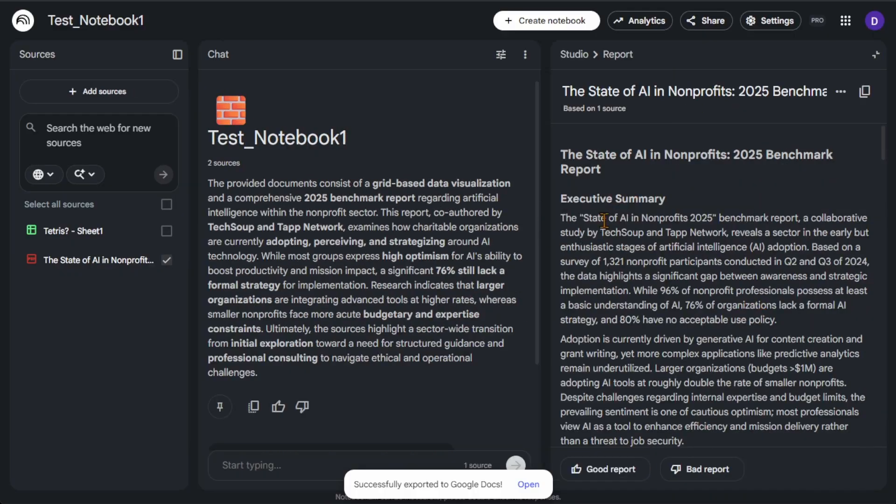
scroll(605, 221, down, 5)
scroll(587, 224, down, 8)
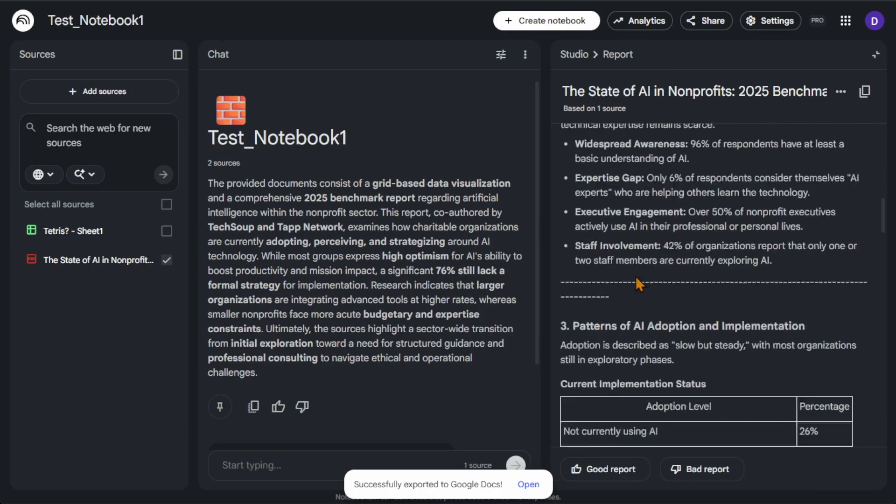
scroll(631, 290, down, 15)
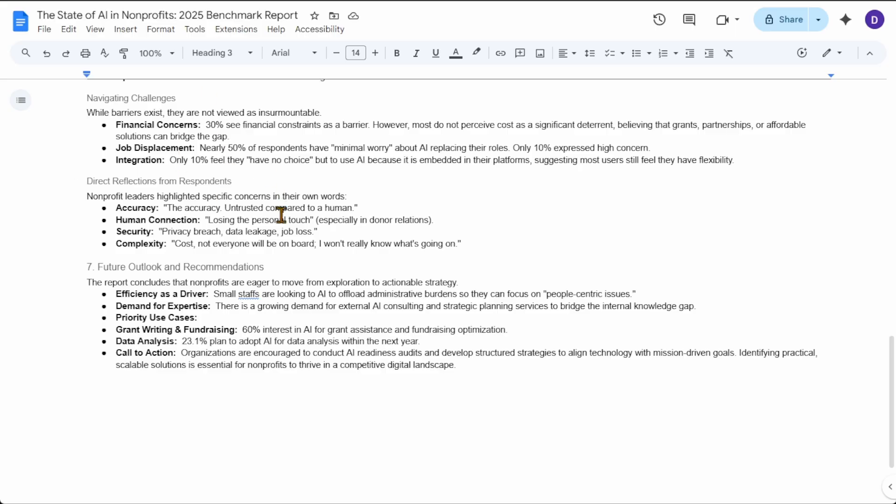
scroll(353, 217, up, 15)
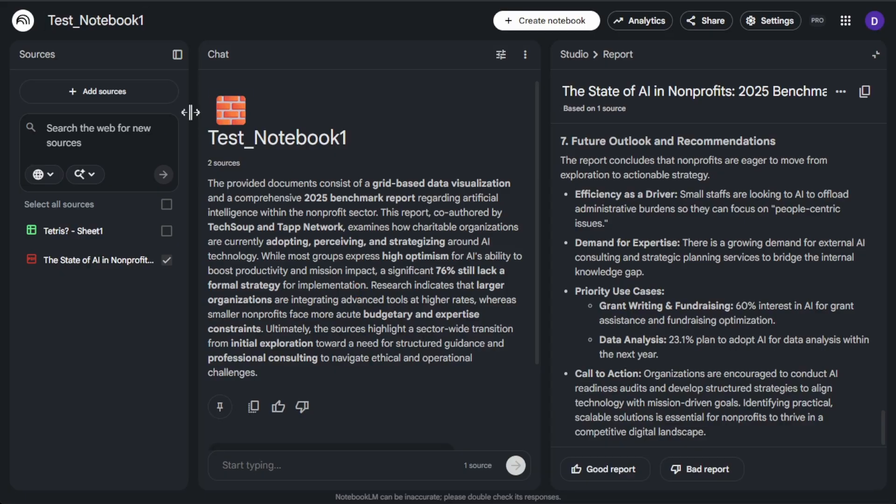
Step: Open the Recipes notebook and add the exported "The State of AI in Nonprofits" document from Google Drive as a source
click(25, 21)
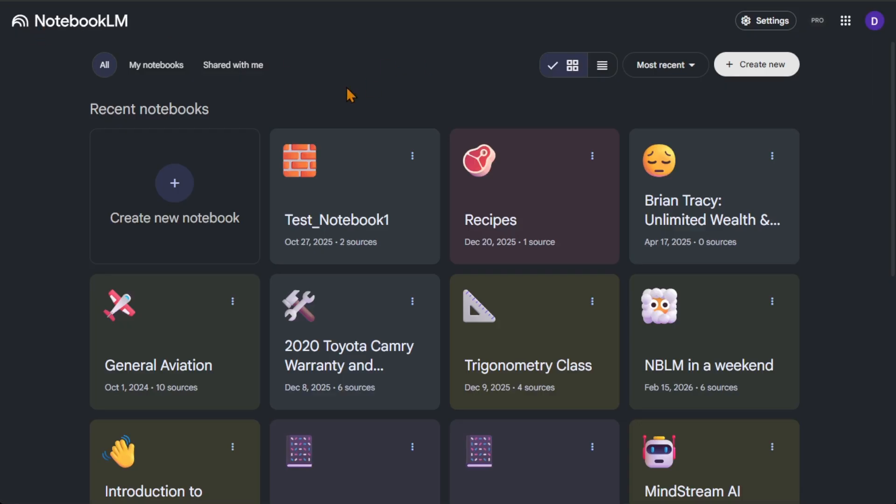
click(541, 198)
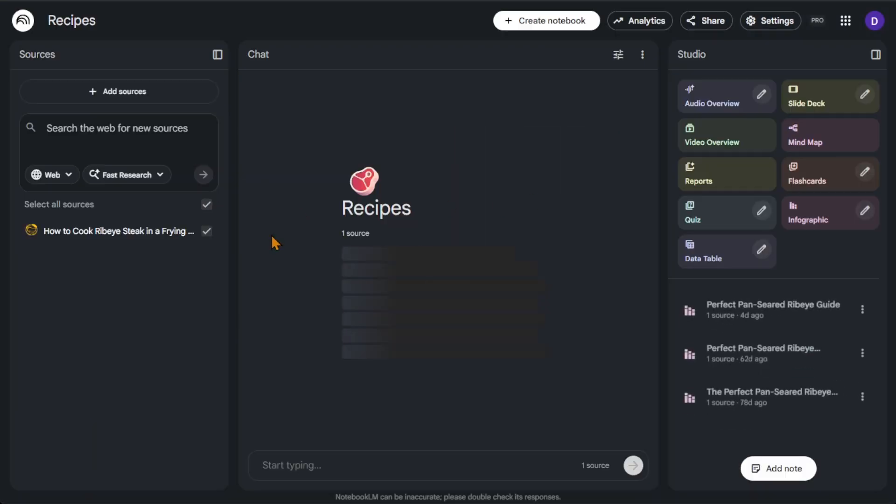
click(179, 93)
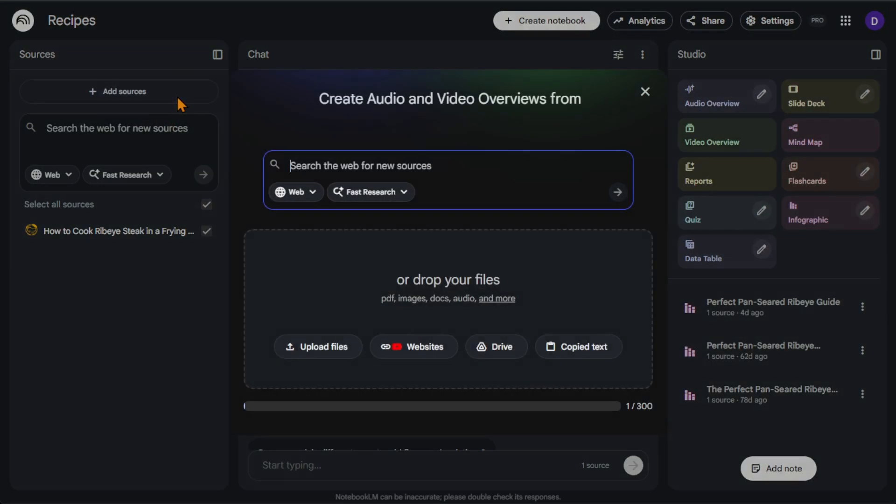
click(485, 354)
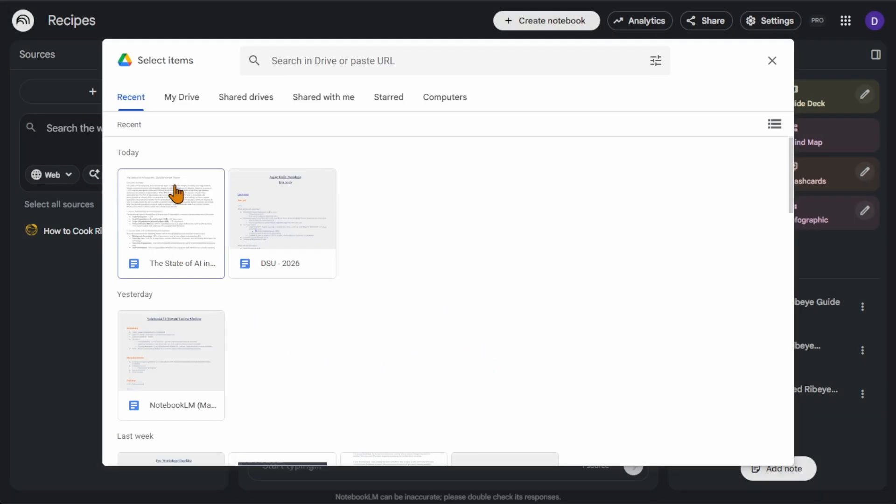
click(161, 223)
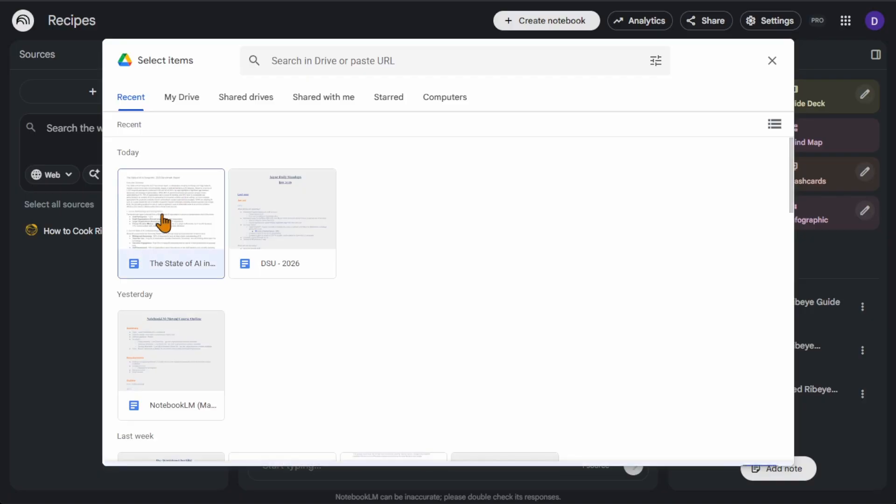
click(757, 450)
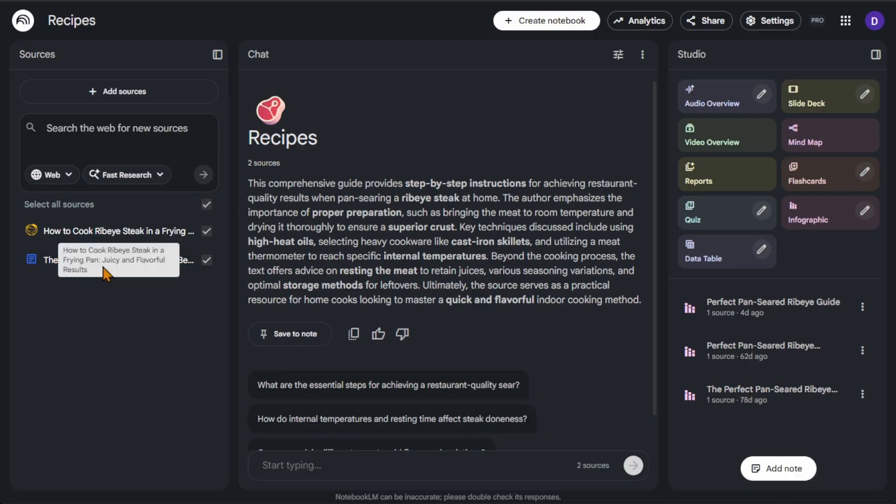
Step: Open the newly added State of AI in Nonprofits source, collapse its source guide and read through the imported report text
click(77, 263)
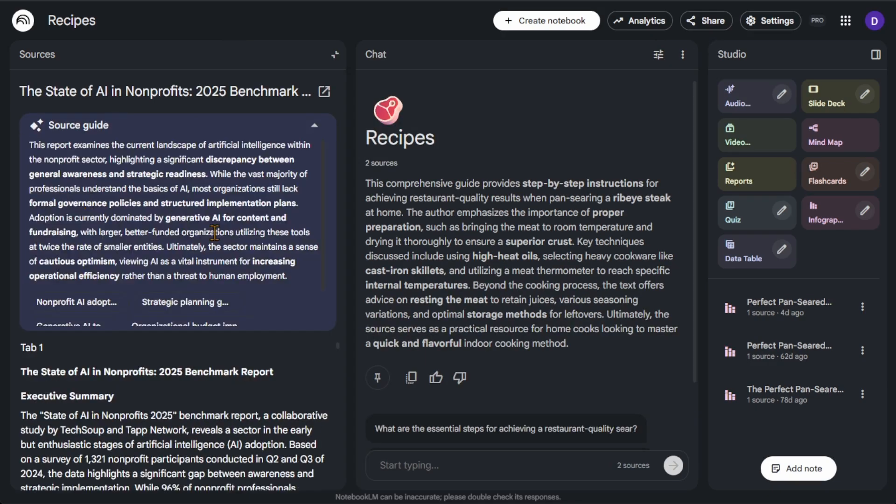
click(314, 126)
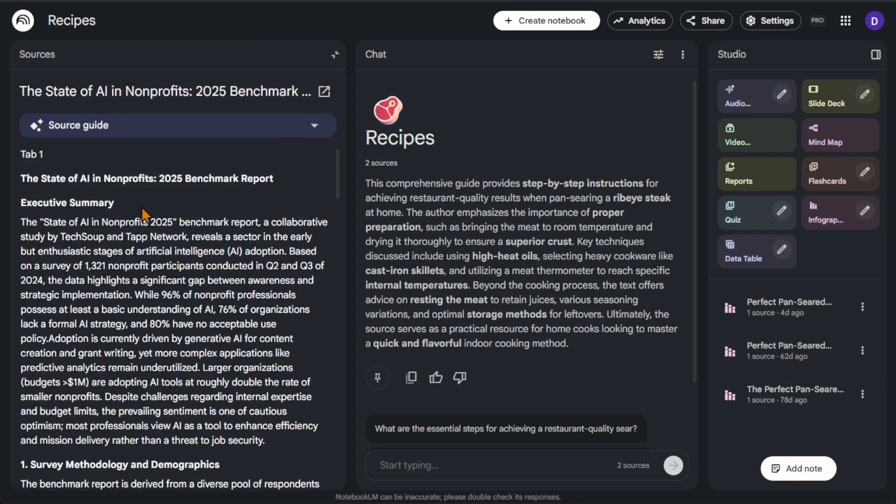
scroll(145, 217, down, 10)
scroll(111, 244, down, 15)
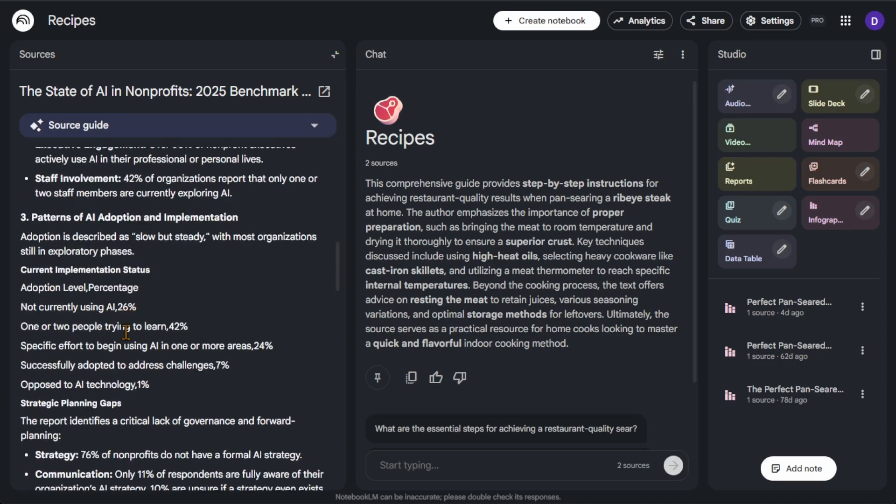
scroll(140, 309, down, 7)
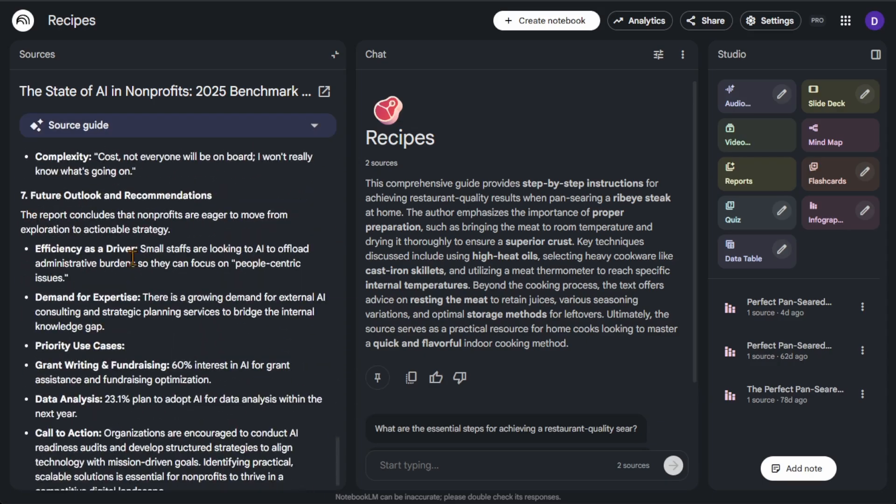
scroll(136, 262, down, 1)
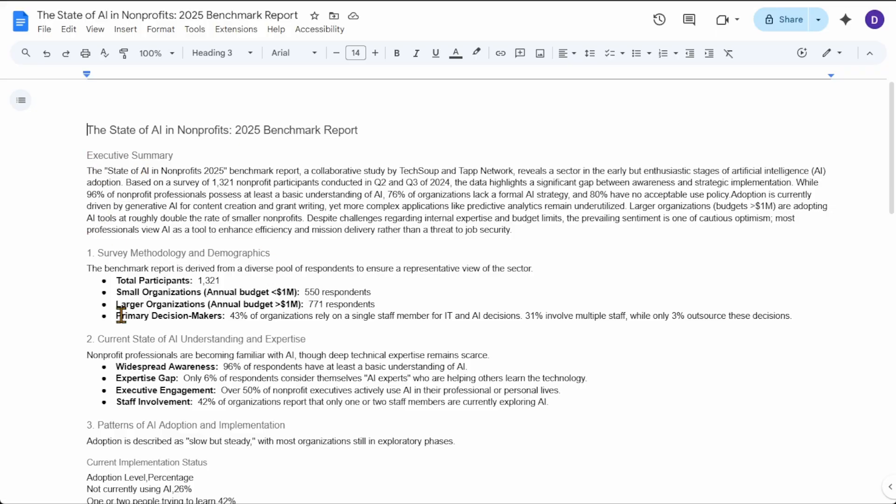
Step: Read the exported Google Doc through to its end and close the matching source in the Recipes notebook
scroll(208, 360, down, 20)
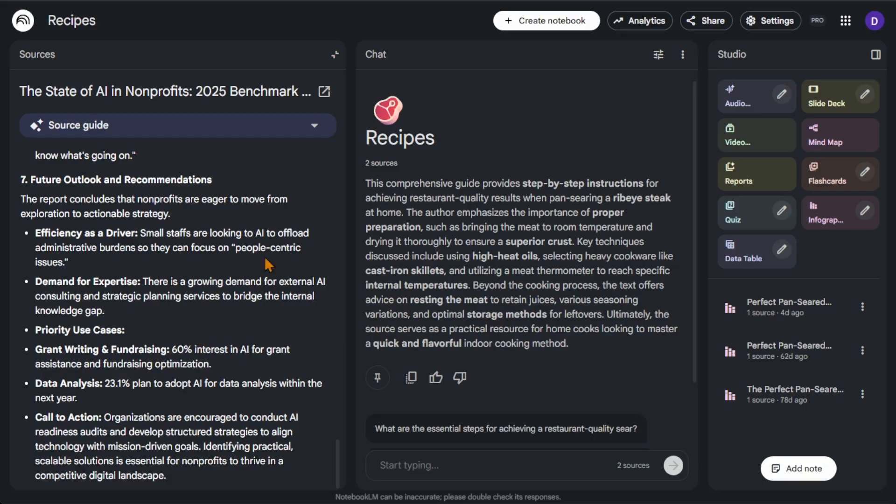
click(335, 56)
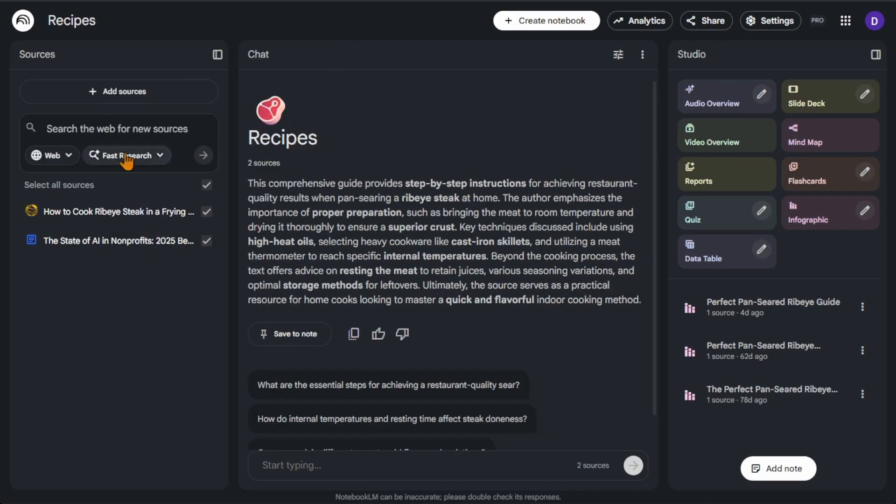
Step: Open Test_Notebook1 and deselect the "Tetris? - Sheet1" source
click(27, 27)
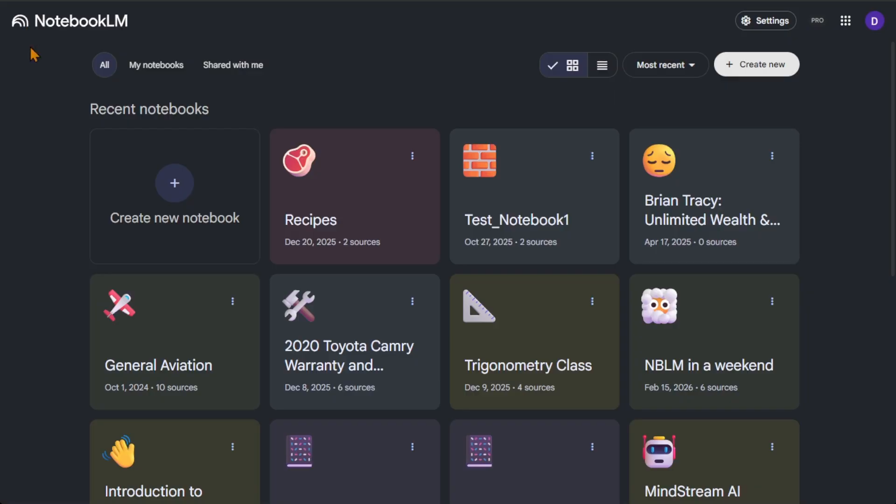
click(506, 208)
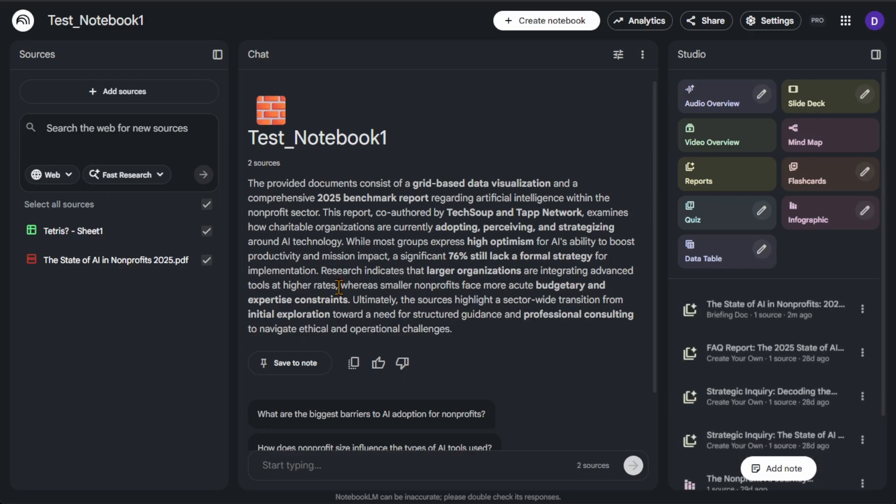
click(197, 233)
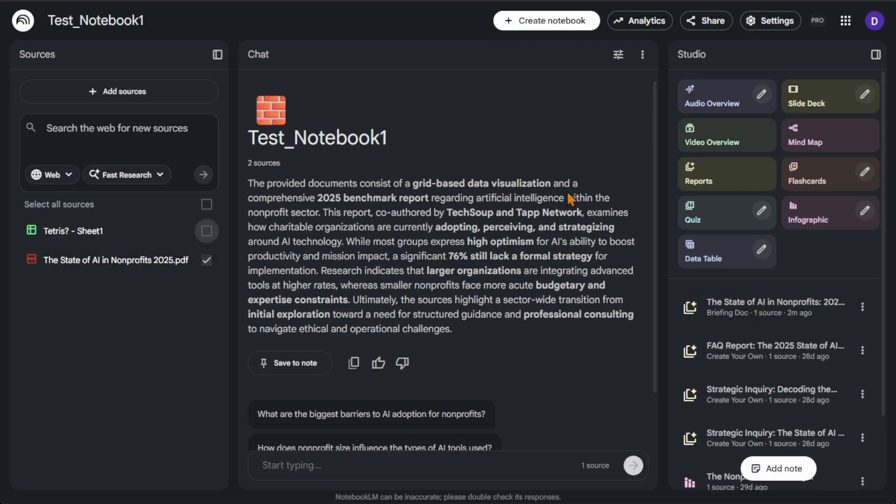
Step: Open the Recipes notebook to check its source list, and return to the notebook overview
click(24, 22)
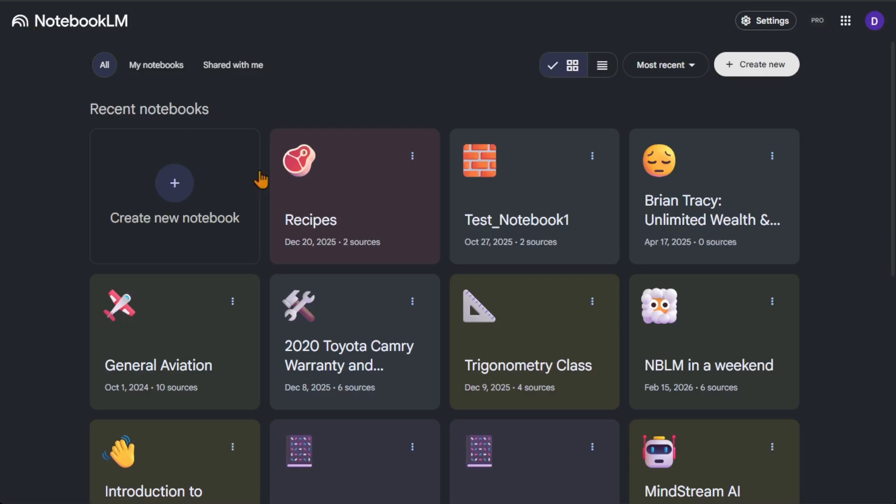
click(359, 224)
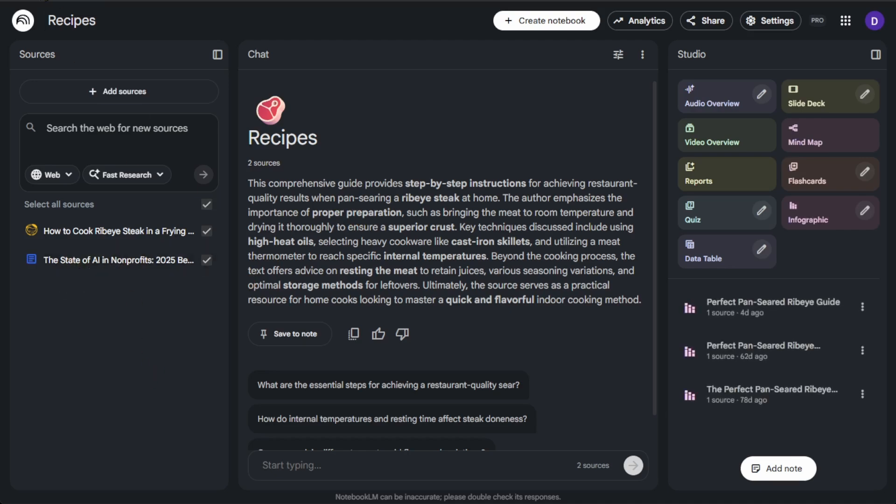
click(24, 21)
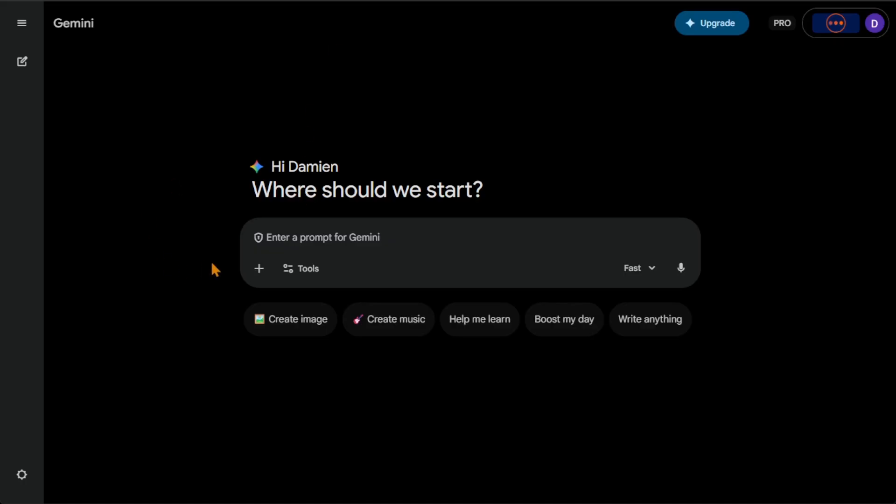
Step: In Gemini, select the Recipes and Test_Notebook1 notebooks as prompt attachments, and dismiss the selection without adding them
click(252, 273)
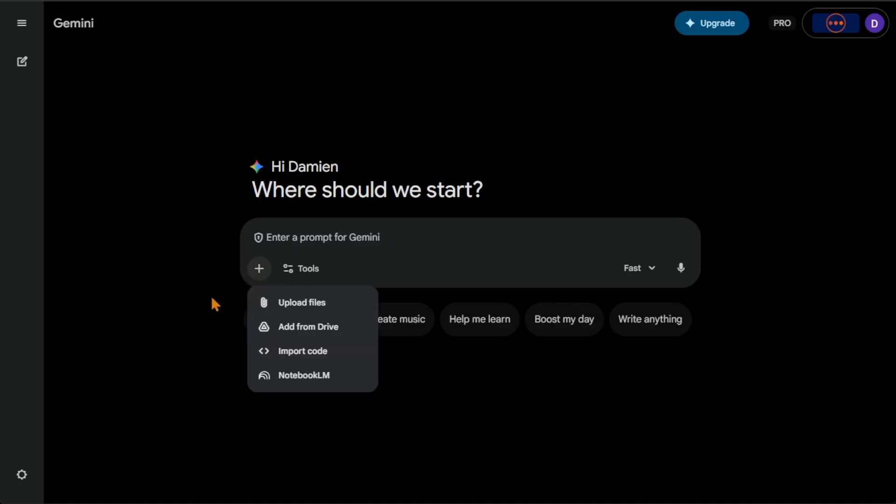
click(316, 381)
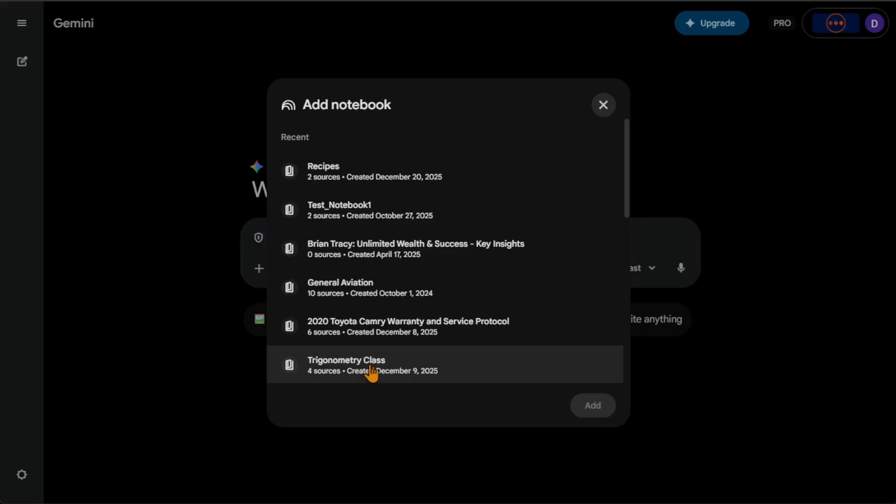
click(404, 178)
click(404, 208)
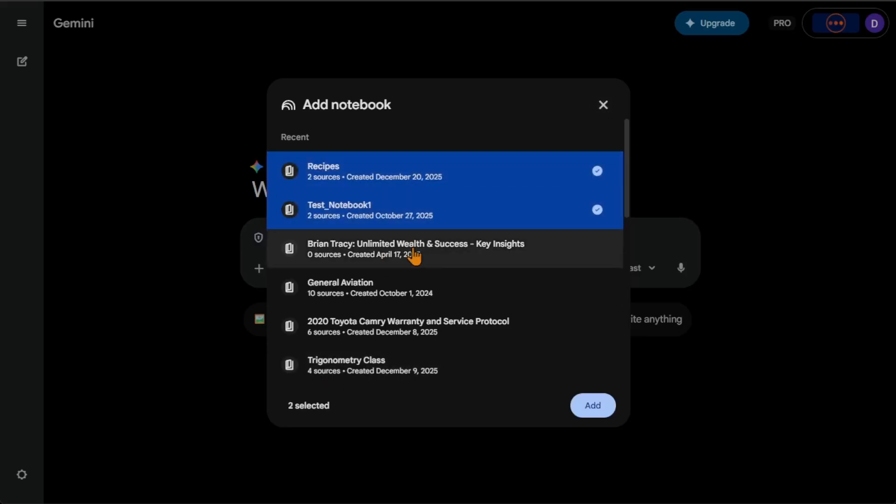
click(603, 108)
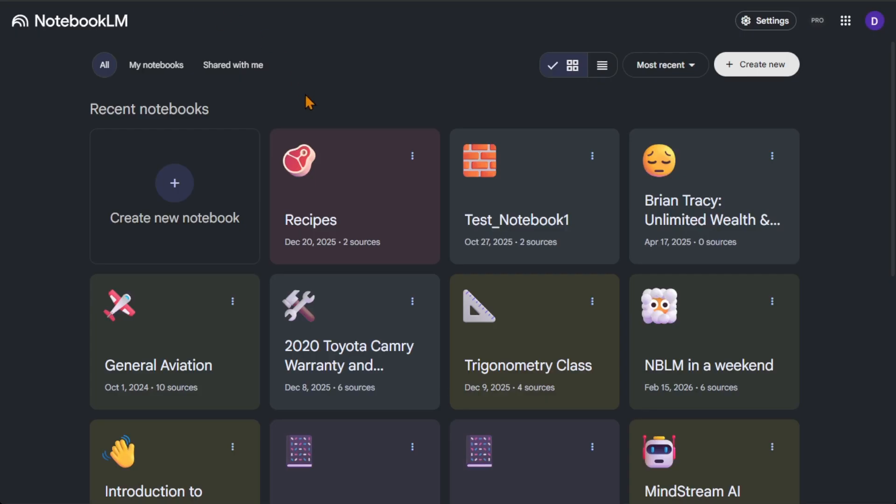
Step: Reopen Test_Notebook1 in NotebookLM and exclude "Tetris? - Sheet1", keeping only "The State of AI in Nonprofits 2025.pdf" selected
click(538, 226)
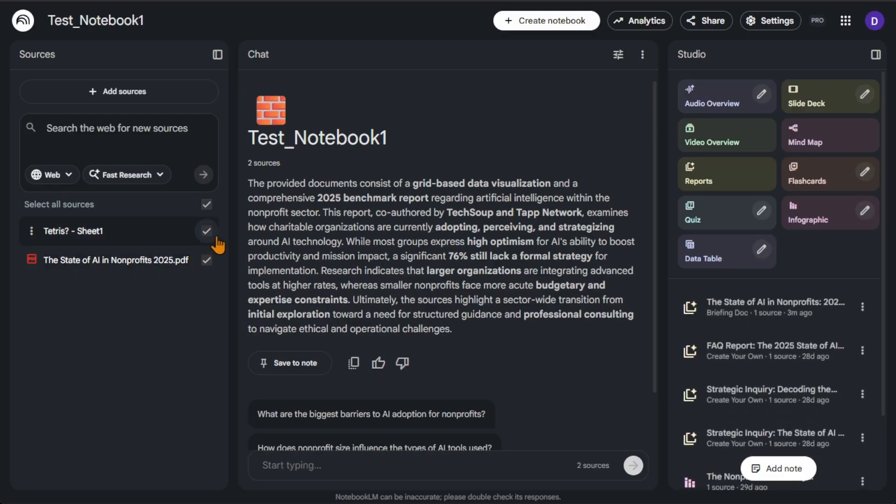
click(216, 236)
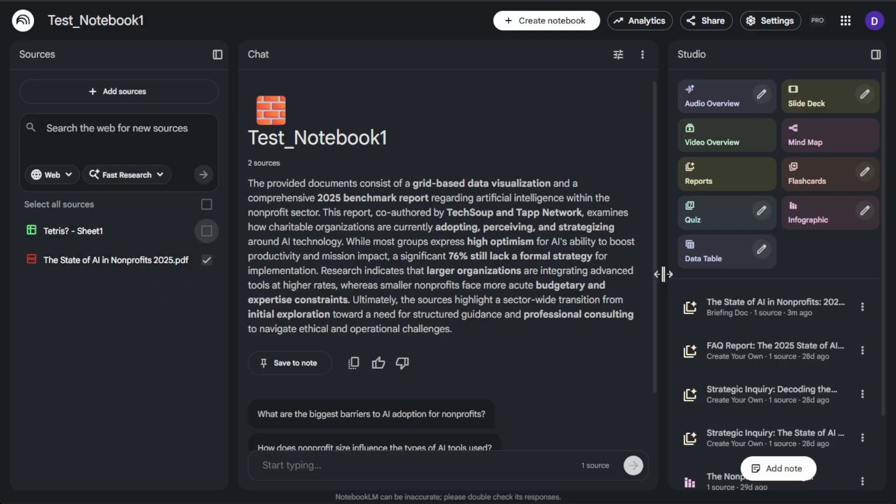
Step: Examine the available report formats and the Create Your Own description form, and close them without generating a report
click(702, 181)
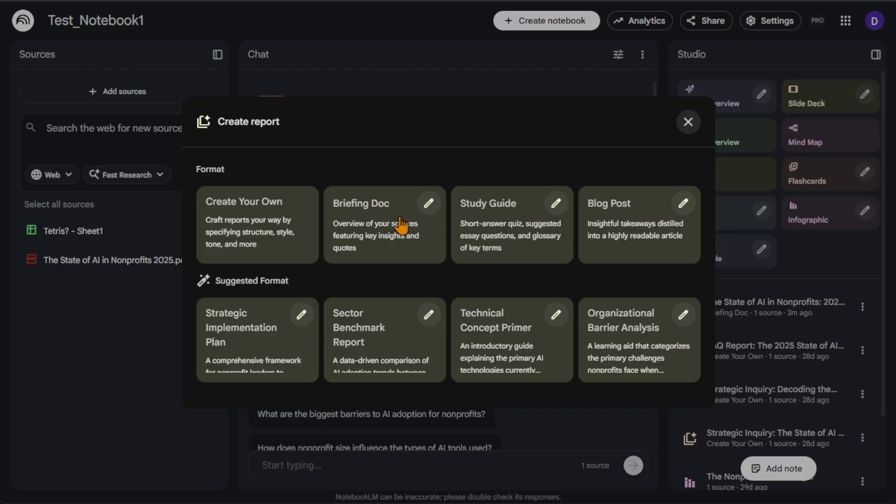
click(279, 237)
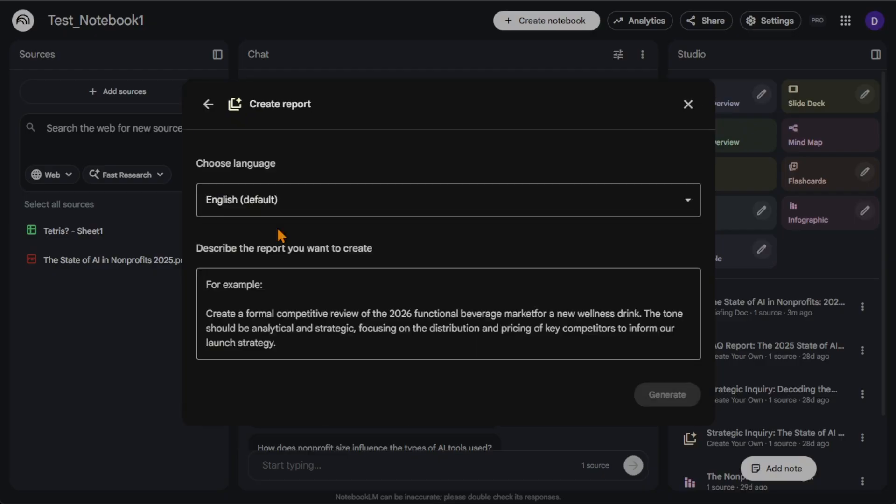
click(283, 345)
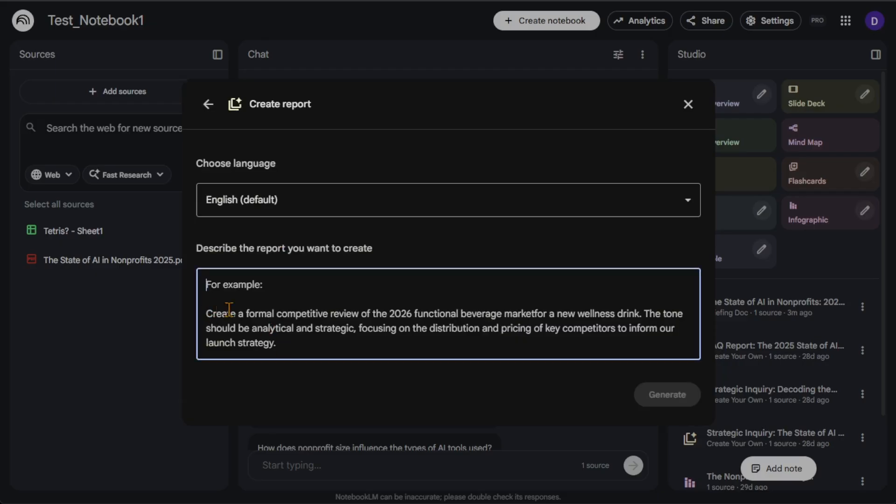
click(208, 103)
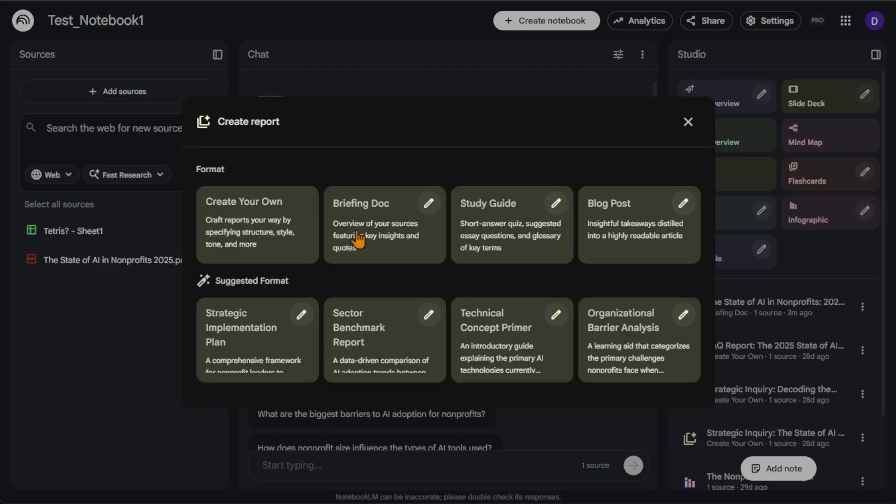
click(688, 121)
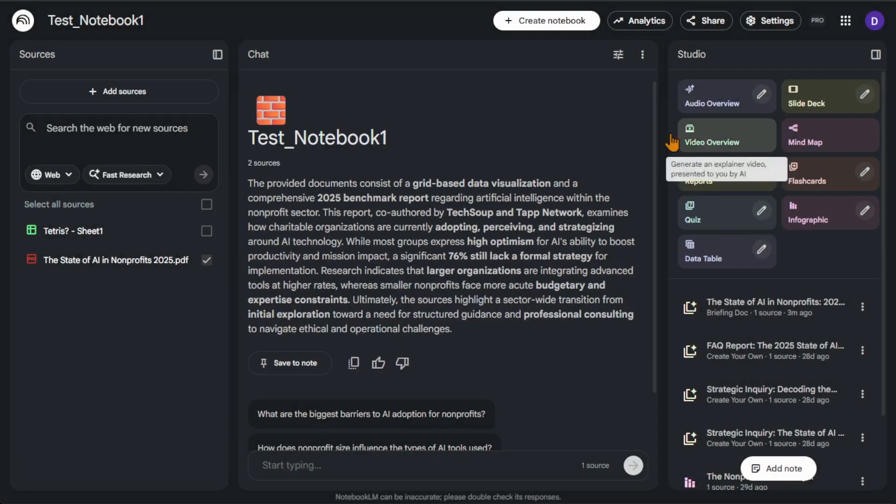
Step: Show the export options for the State of AI in Nonprofits Briefing Doc and review the exported Google Doc
click(863, 306)
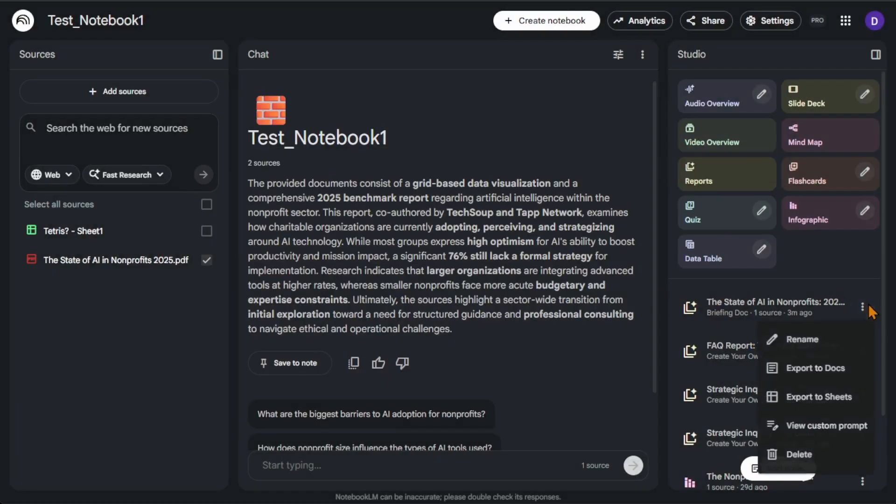
click(832, 381)
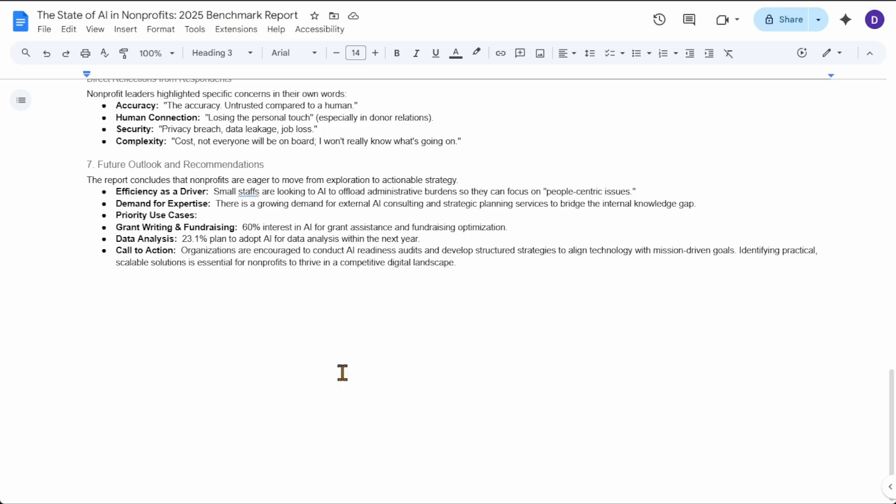
scroll(368, 359, up, 20)
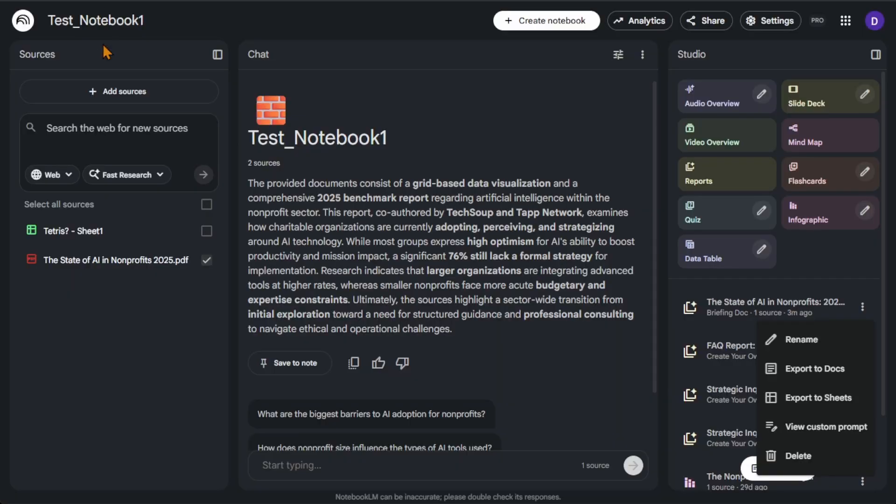
Step: Open the Recipes notebook and view the options for adding a source, including Drive, without adding anything
click(26, 24)
click(22, 21)
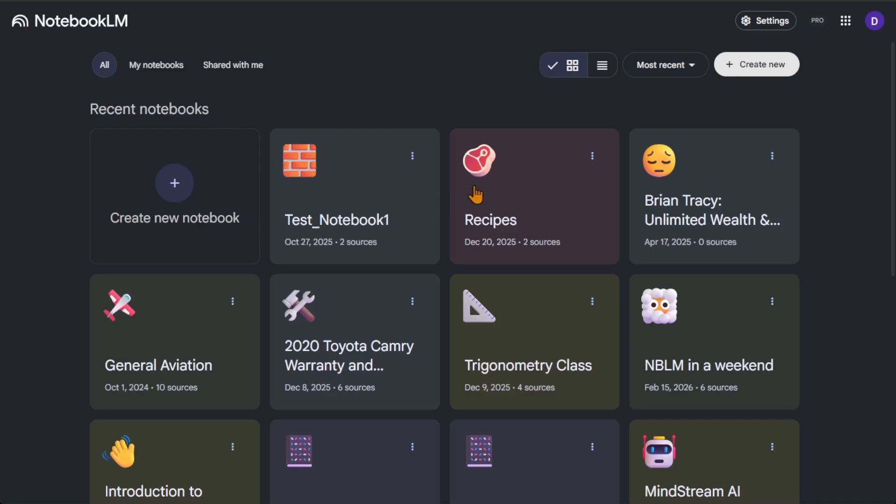
click(476, 196)
click(127, 94)
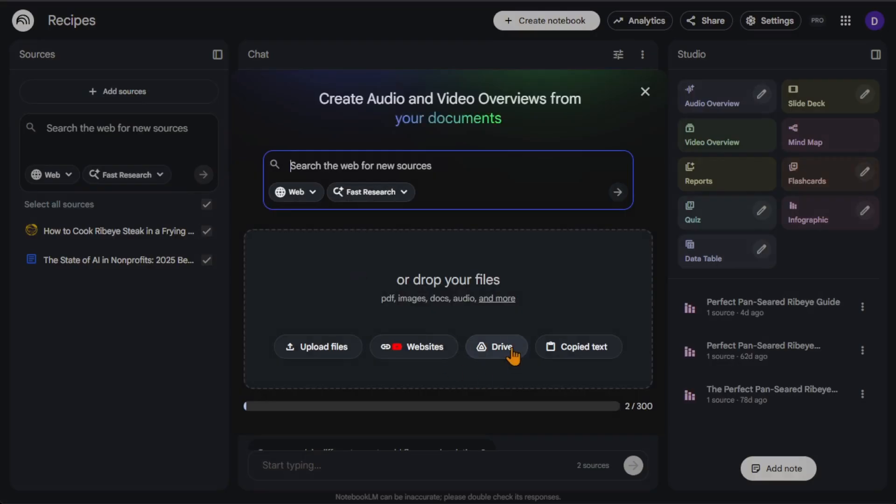
click(646, 92)
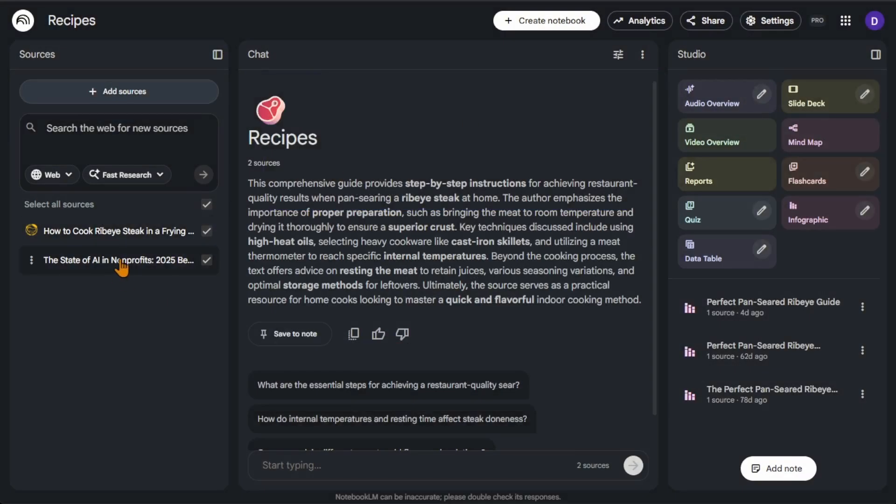